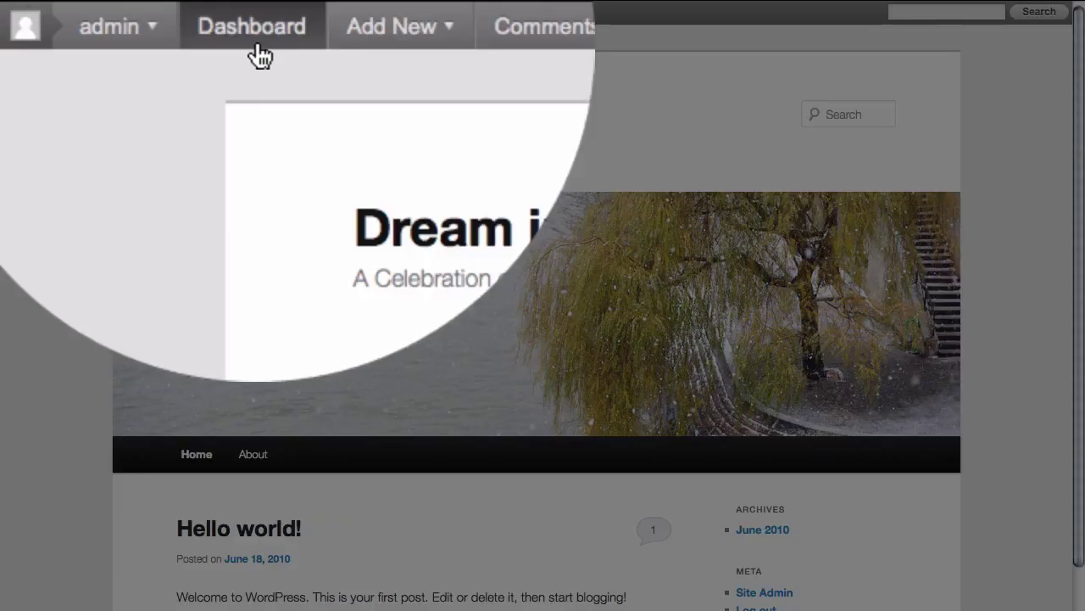
# - From the admin dashboard, show the Pages list, which holds only the About page
pyautogui.click(260, 54)
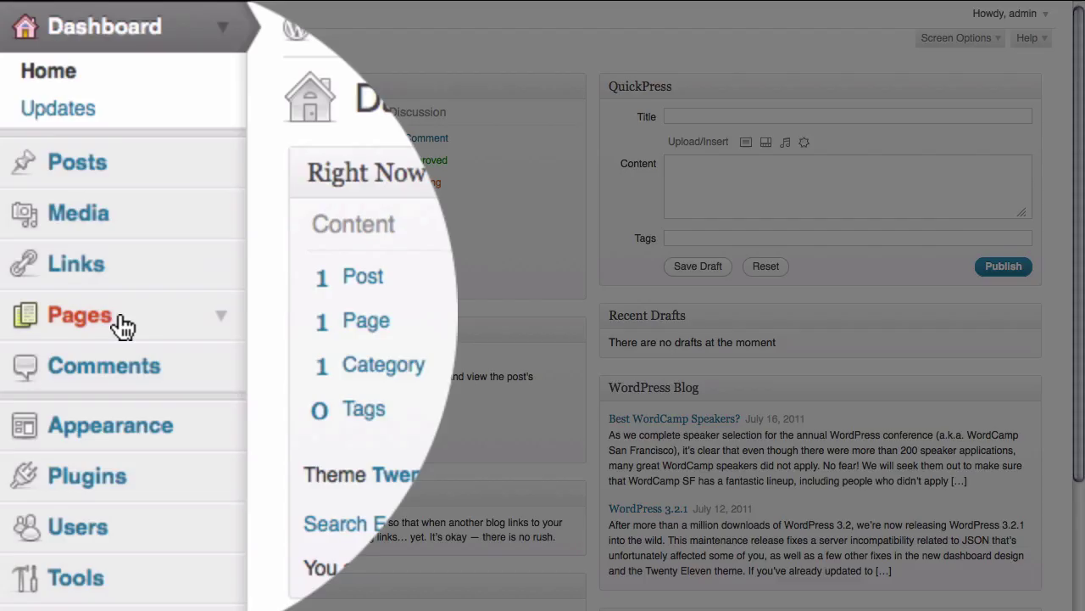
pyautogui.click(222, 322)
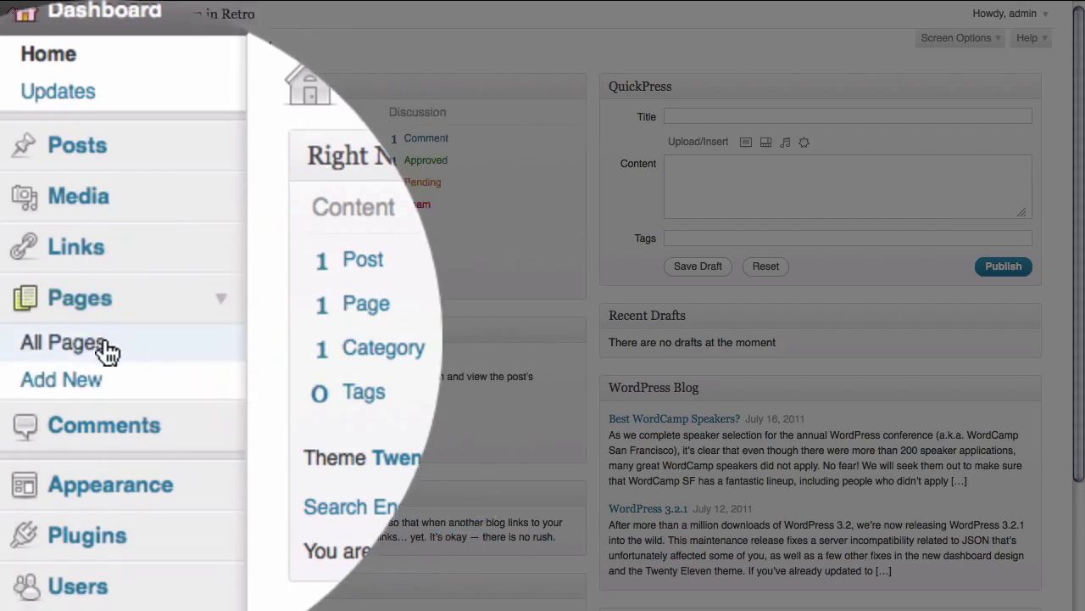
pyautogui.click(105, 346)
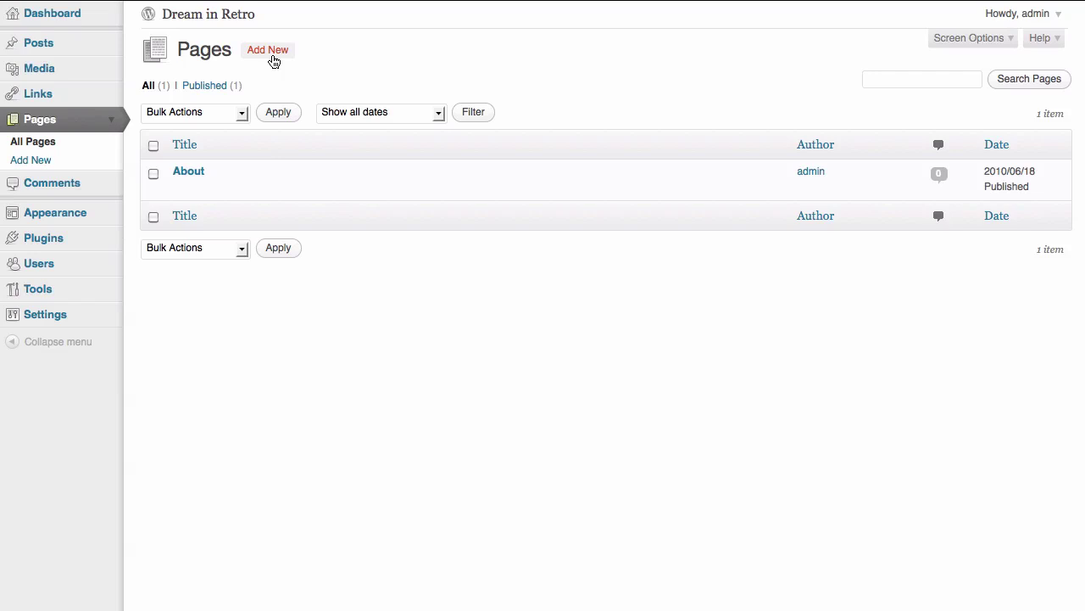
# - Create and publish a page titled 'Home' with the body text 'Coming soon.'
pyautogui.click(273, 56)
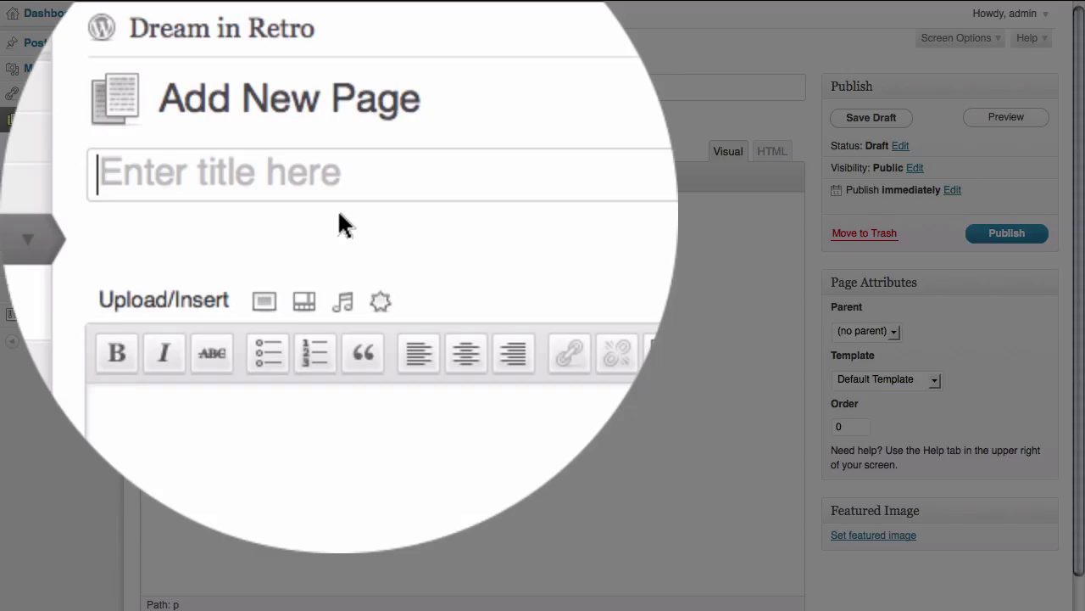
pyautogui.write('Home')
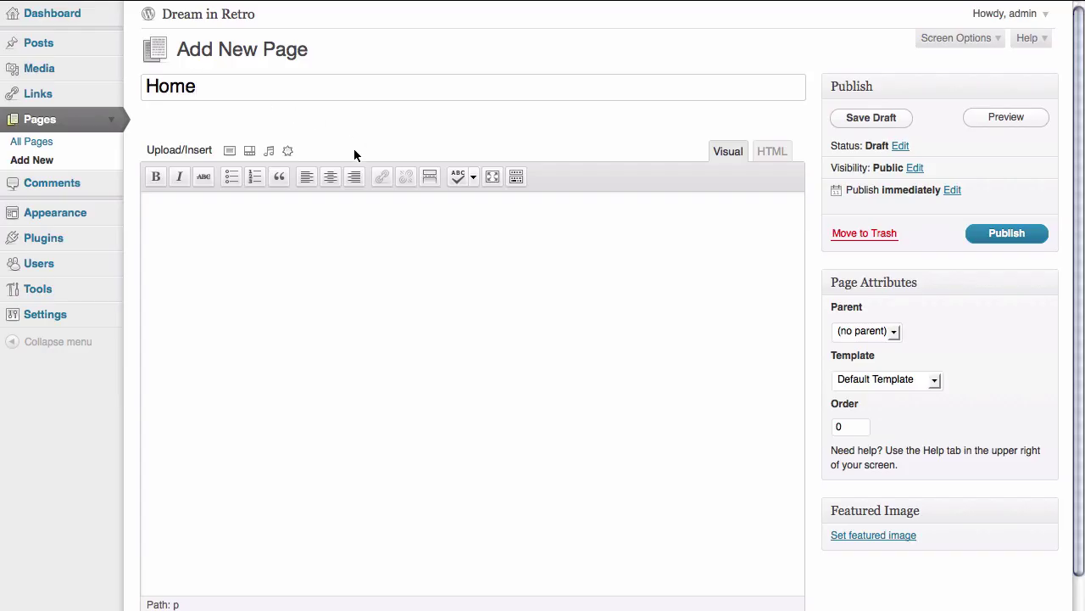
pyautogui.click(238, 273)
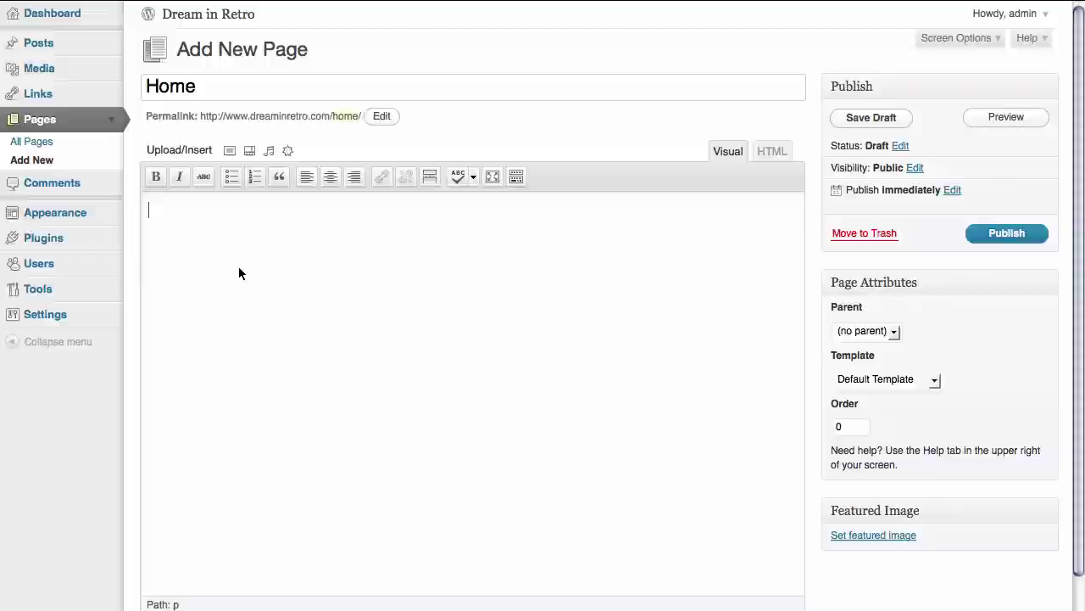
pyautogui.write('Coming ')
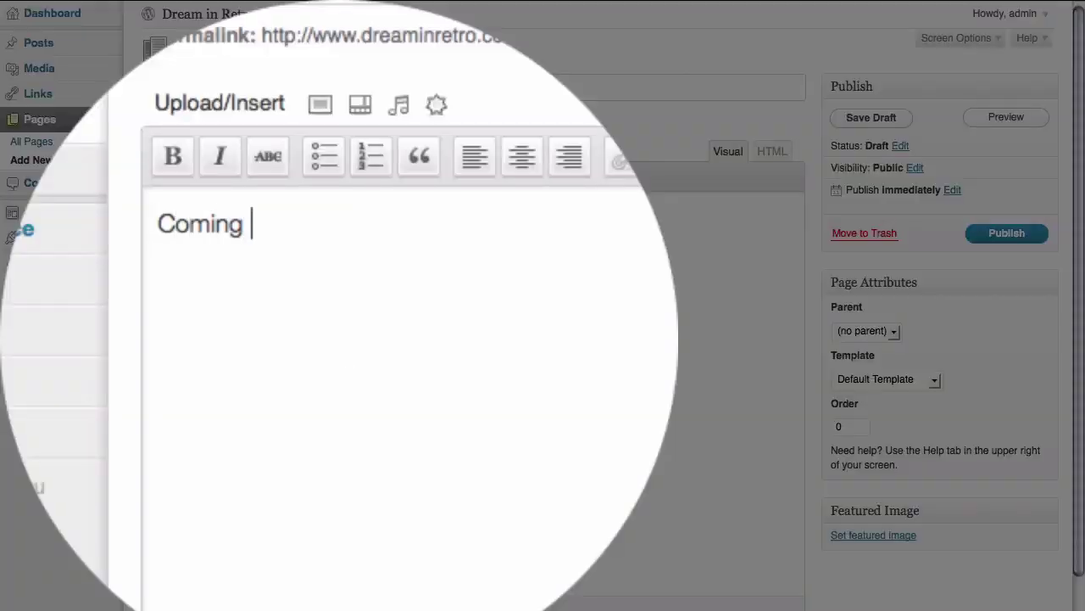
pyautogui.write('soon.')
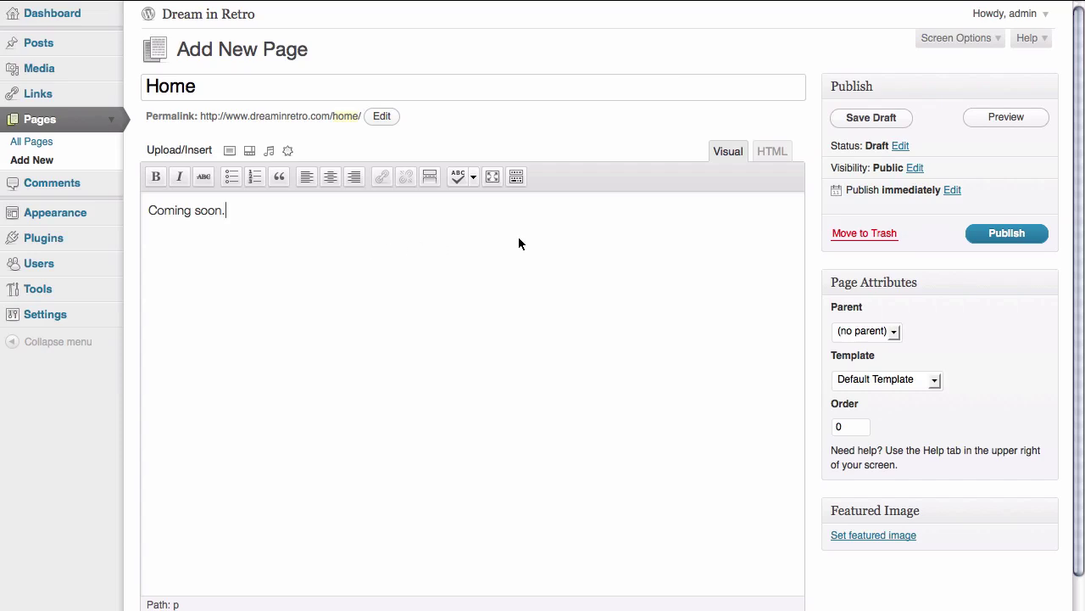
pyautogui.click(994, 231)
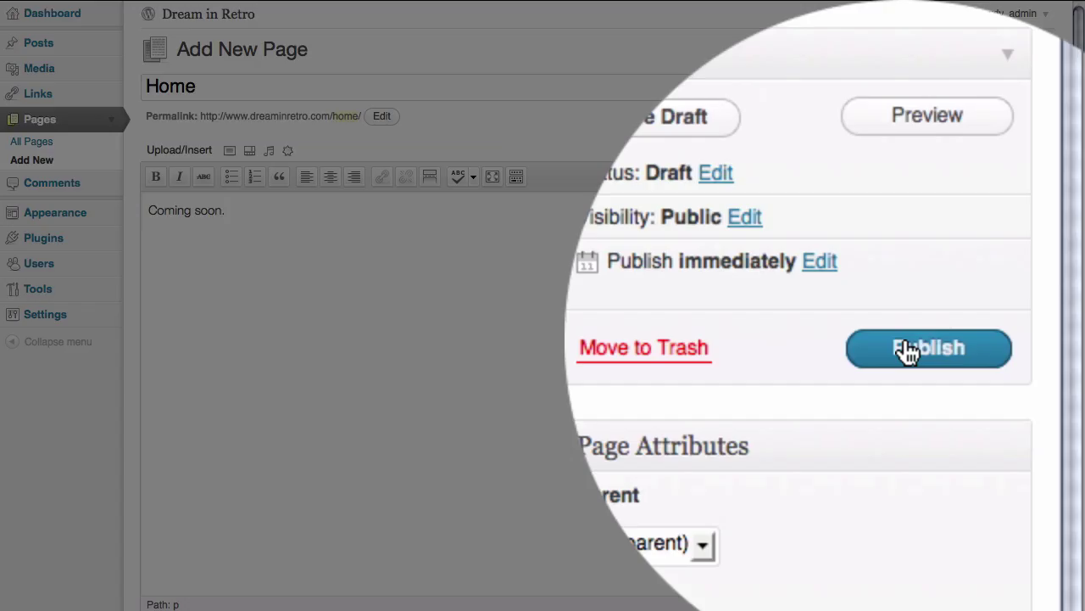
pyautogui.click(908, 349)
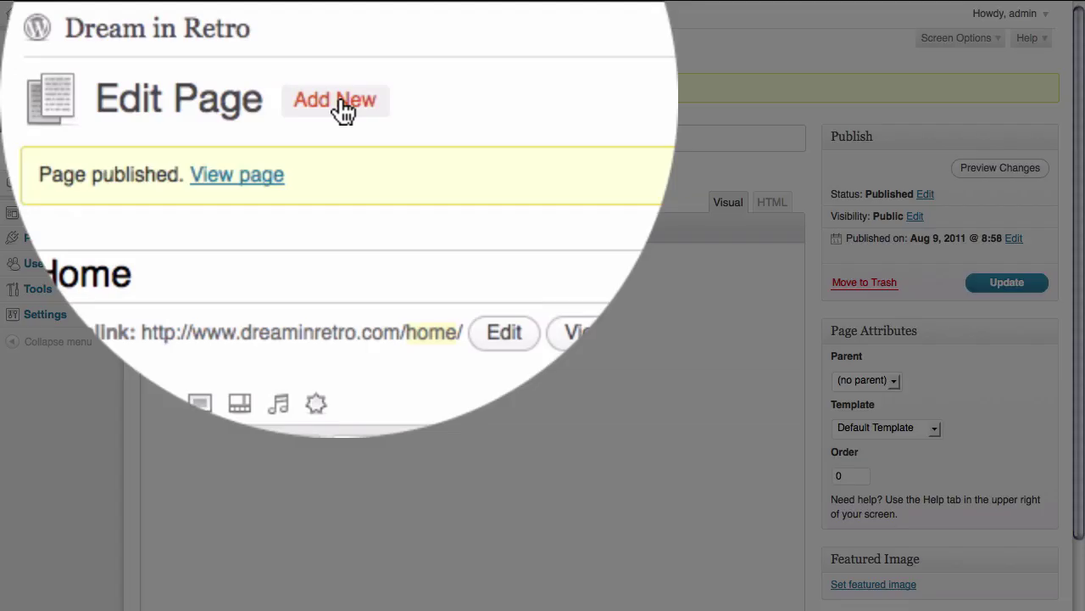
# - Create and publish a page titled 'Blog' with the body text 'Empty.'
pyautogui.click(299, 50)
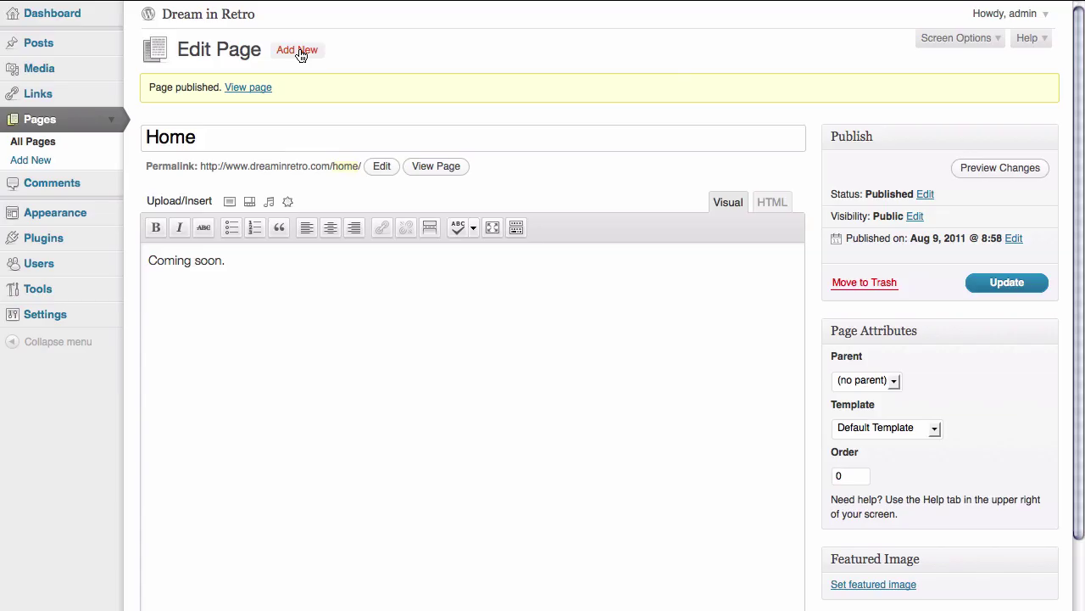
pyautogui.write('Blog')
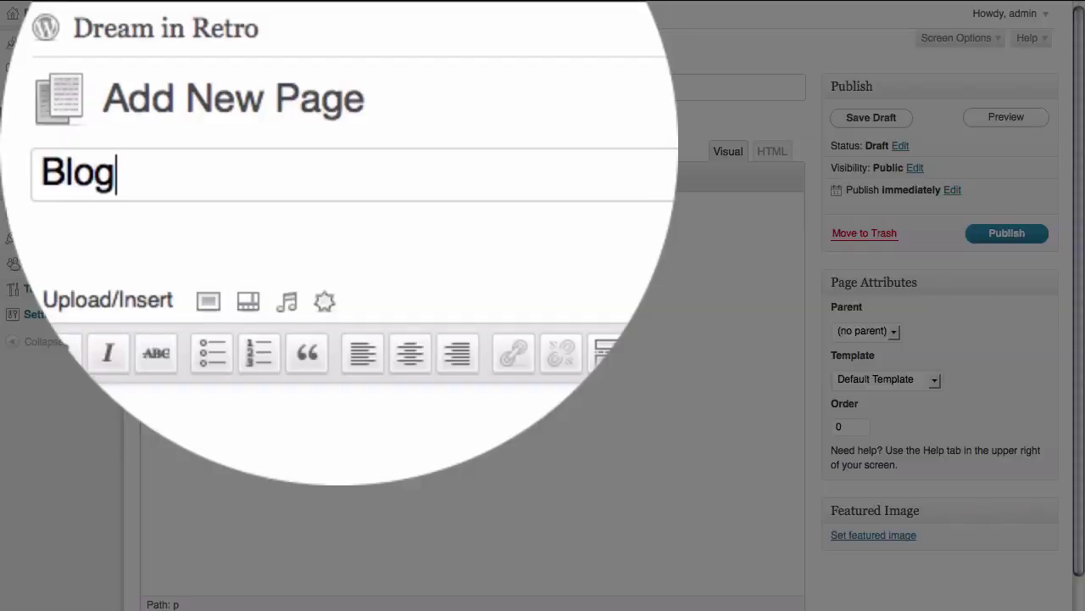
pyautogui.click(495, 234)
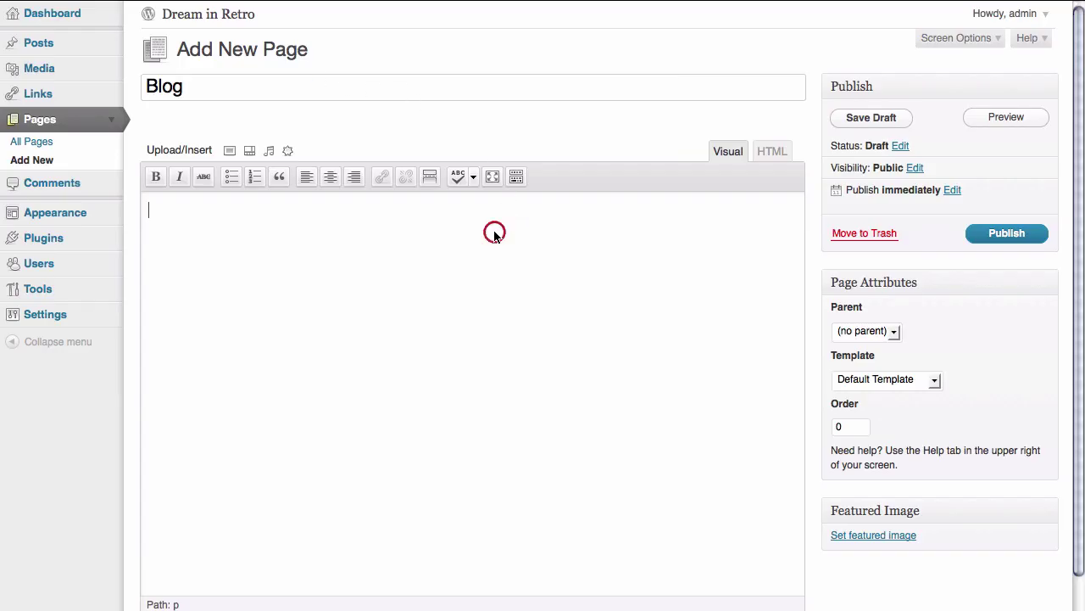
pyautogui.write('Empty')
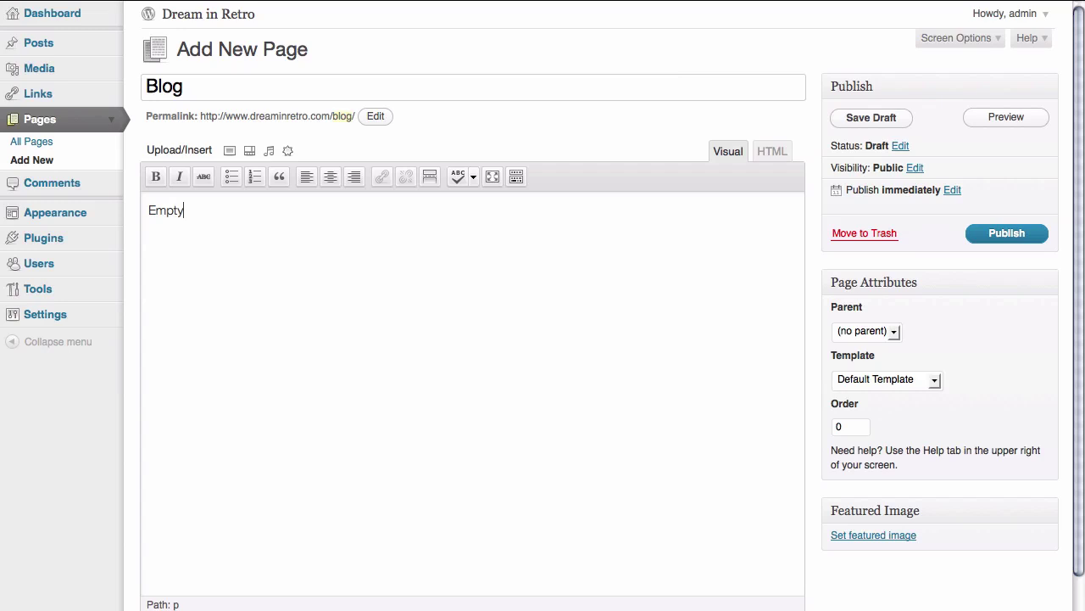
pyautogui.write('.')
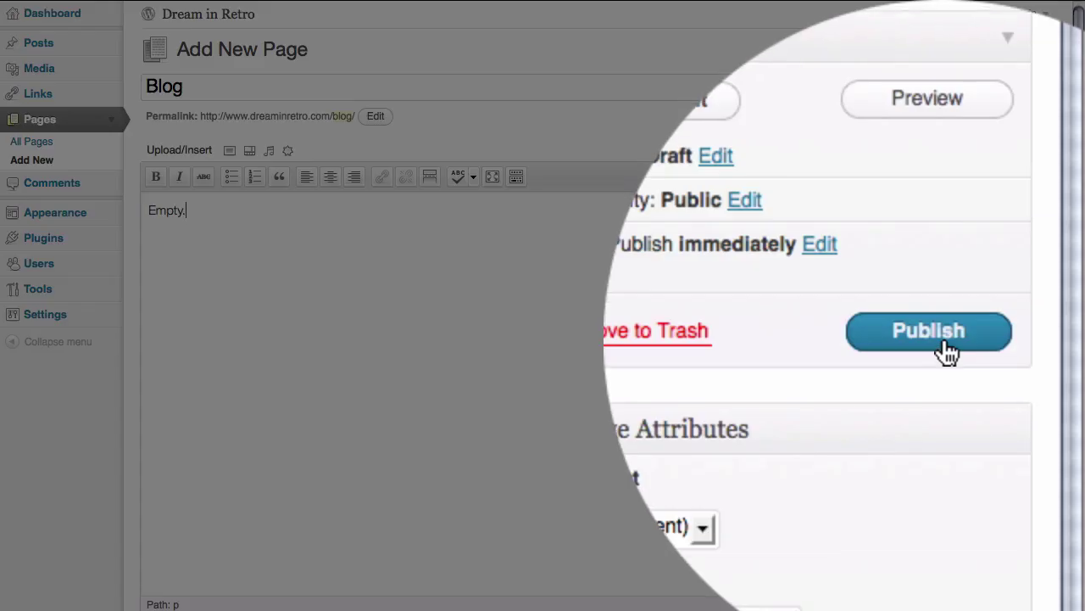
pyautogui.click(947, 352)
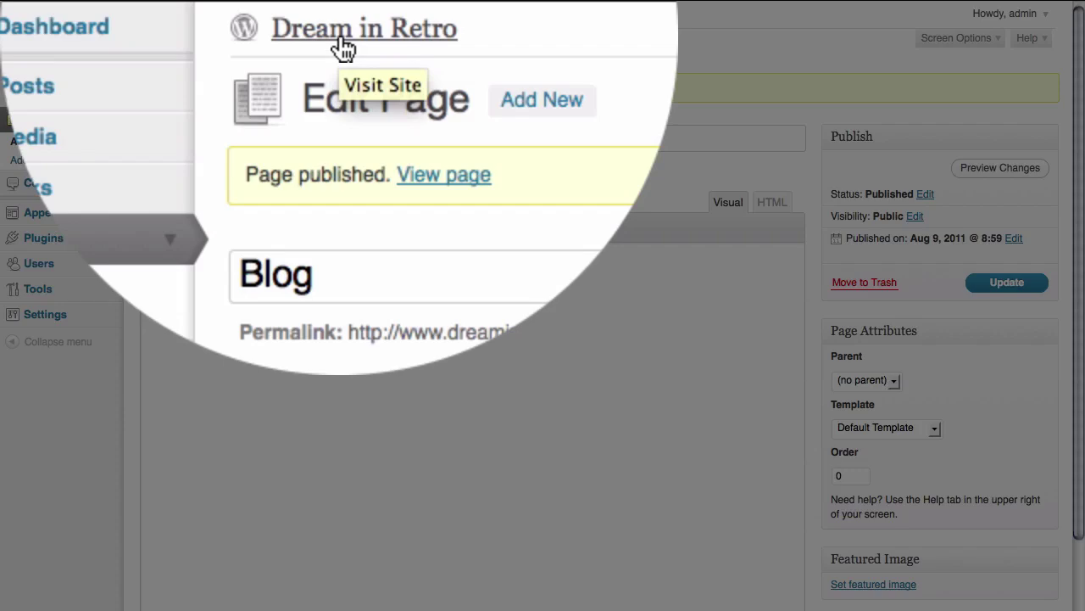
# - Visit the live site and view the new Blog page
pyautogui.click(341, 42)
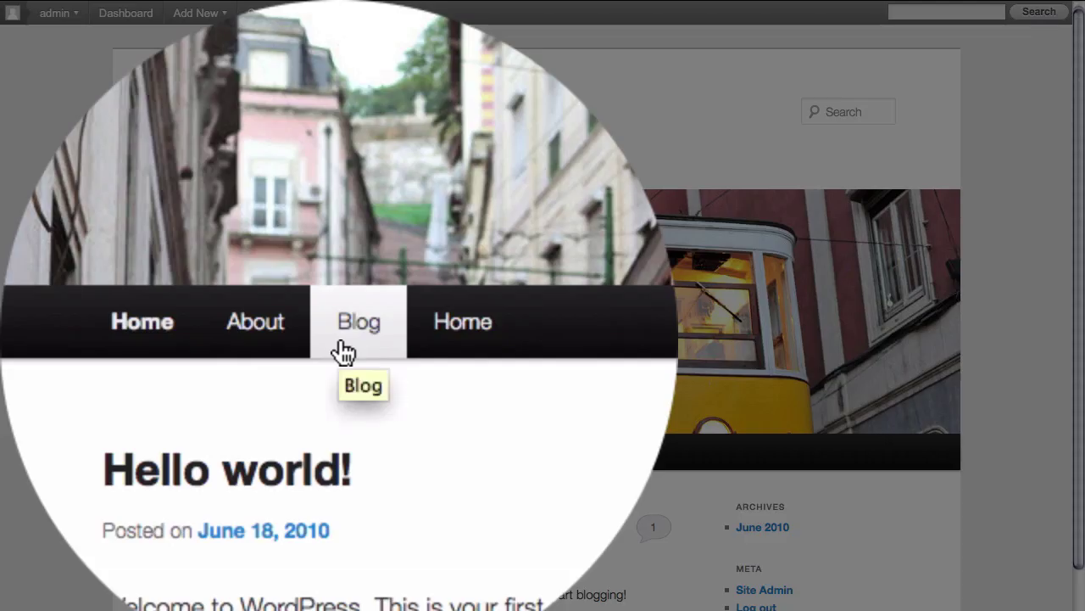
pyautogui.click(297, 465)
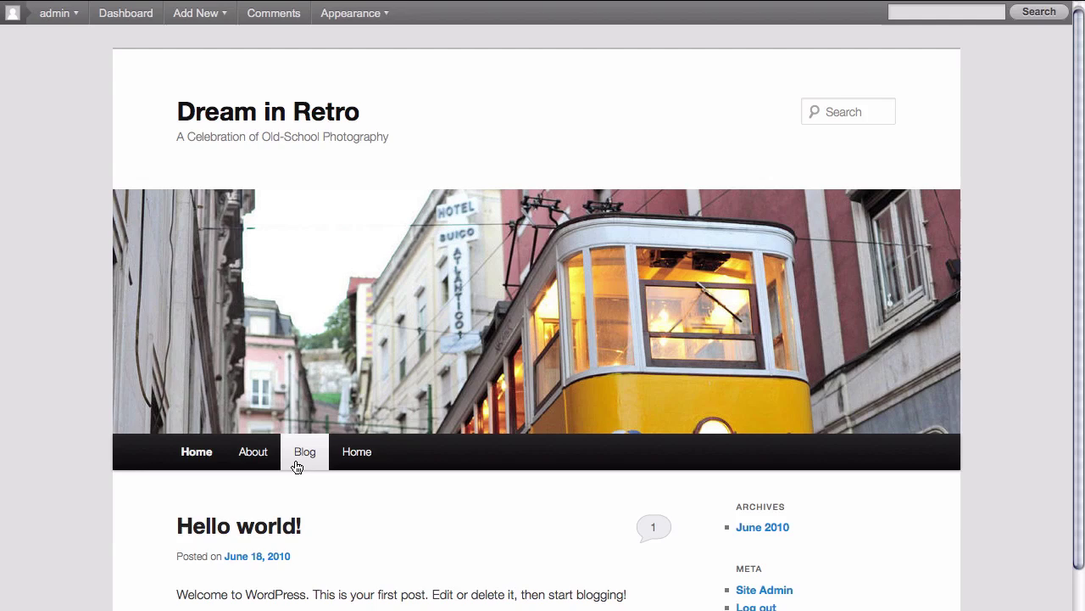
pyautogui.scroll(-3, 295, 462)
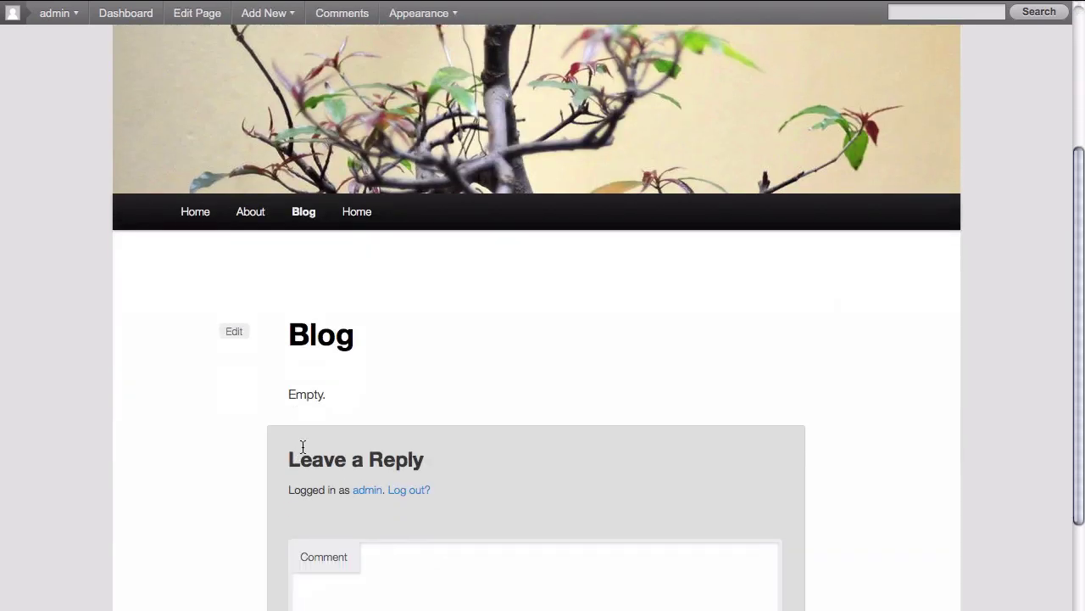
pyautogui.scroll(3, 313, 414)
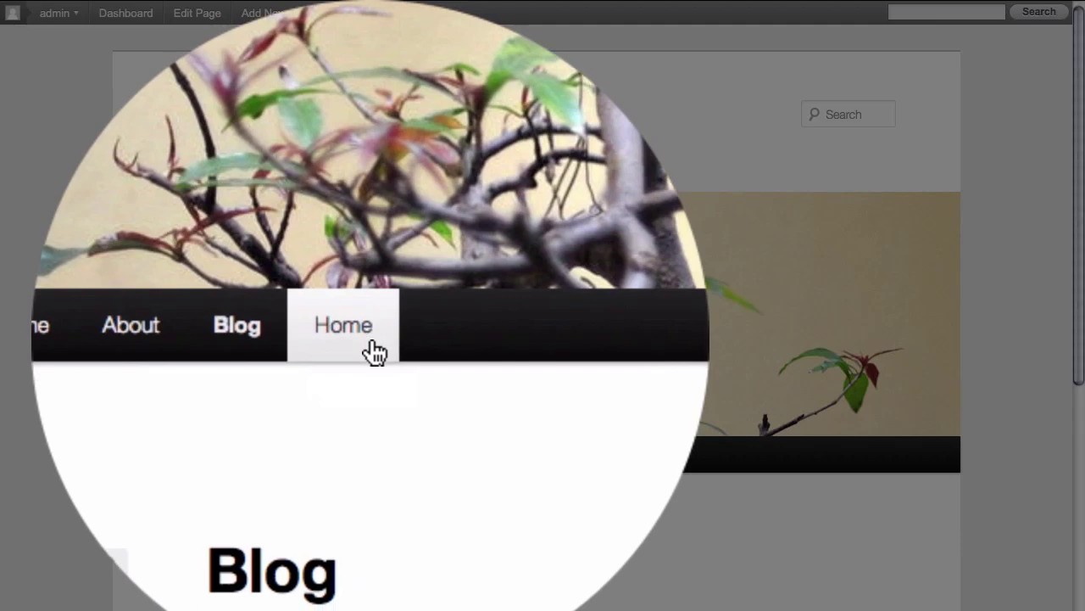
# - Check the new Home page's 'Coming soon.' text, then return to the site's front page
pyautogui.click(370, 462)
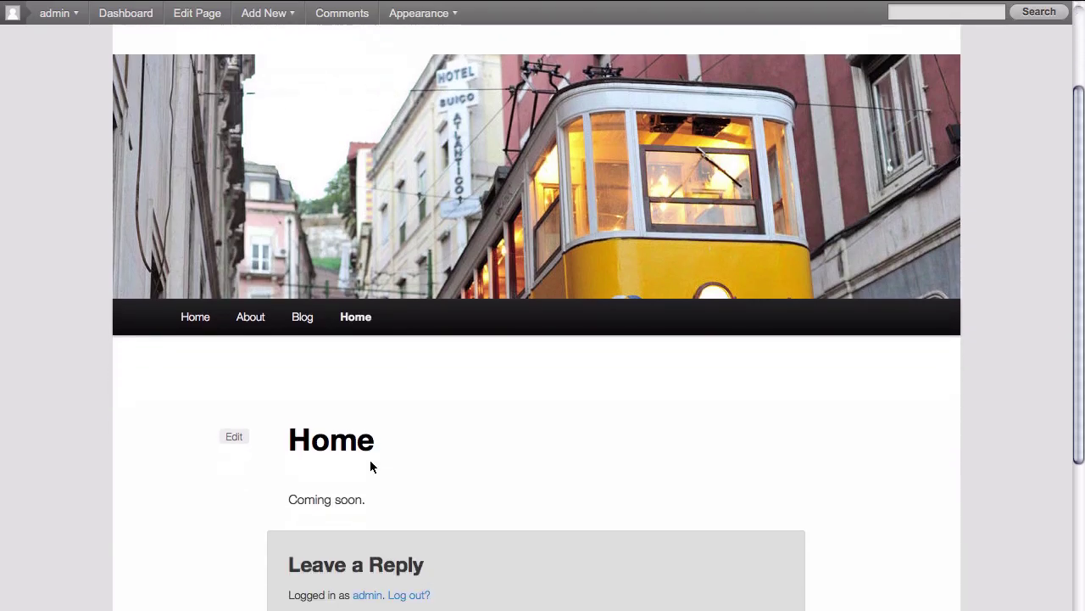
pyautogui.scroll(-1, 371, 467)
pyautogui.moveTo(371, 490); pyautogui.dragTo(291, 483)
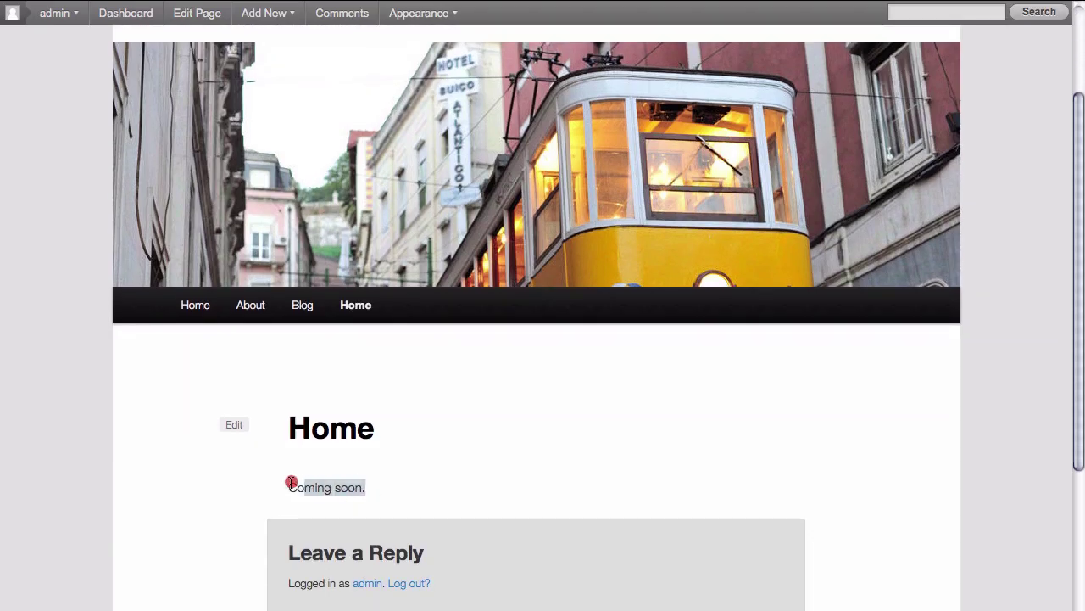
pyautogui.click(490, 464)
pyautogui.scroll(2, 490, 463)
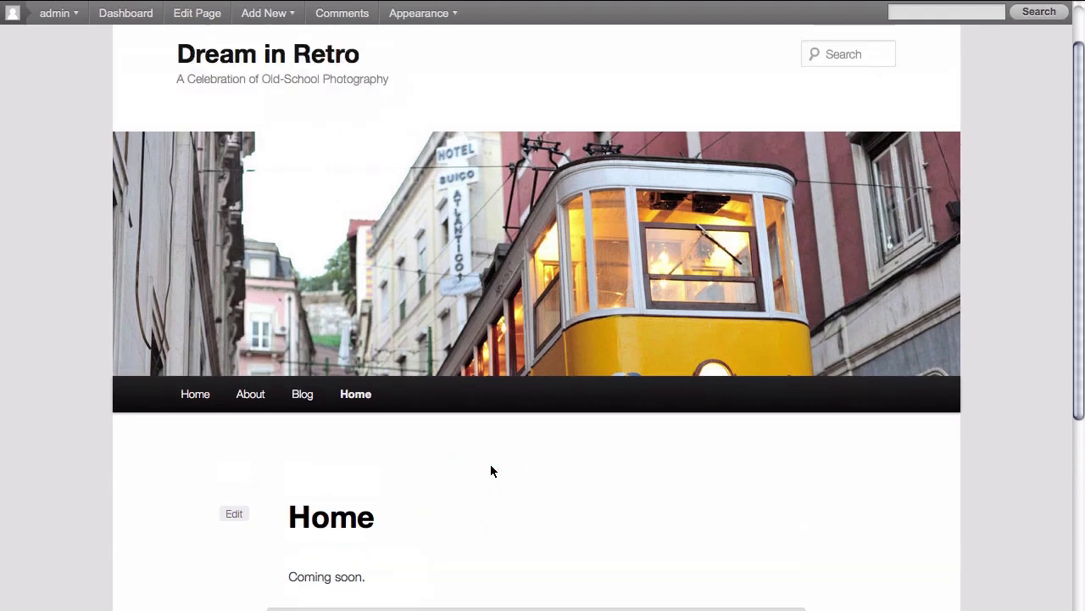
pyautogui.scroll(1, 490, 464)
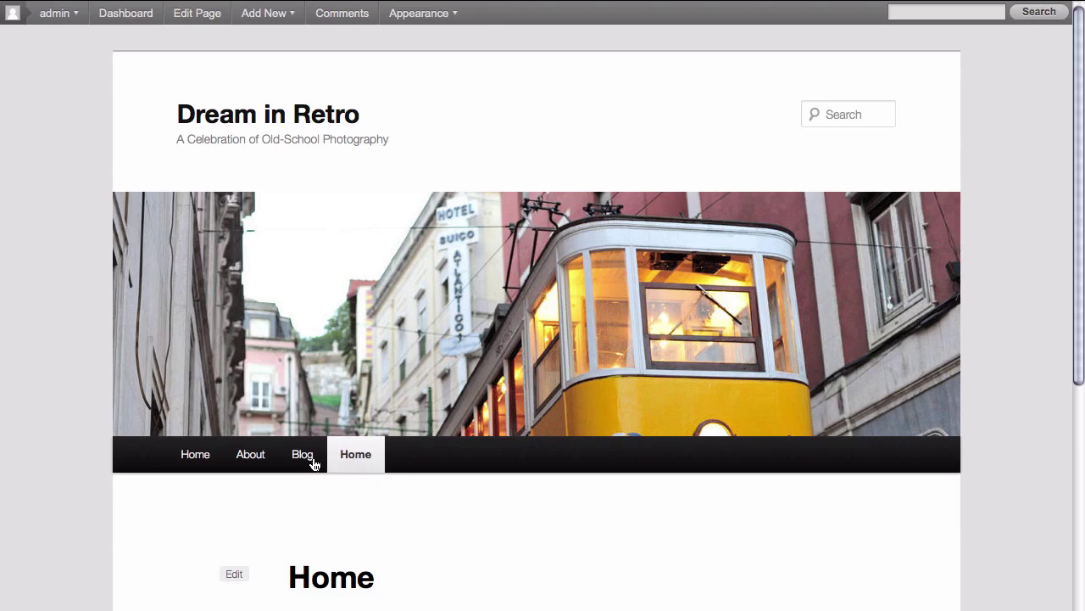
pyautogui.click(199, 462)
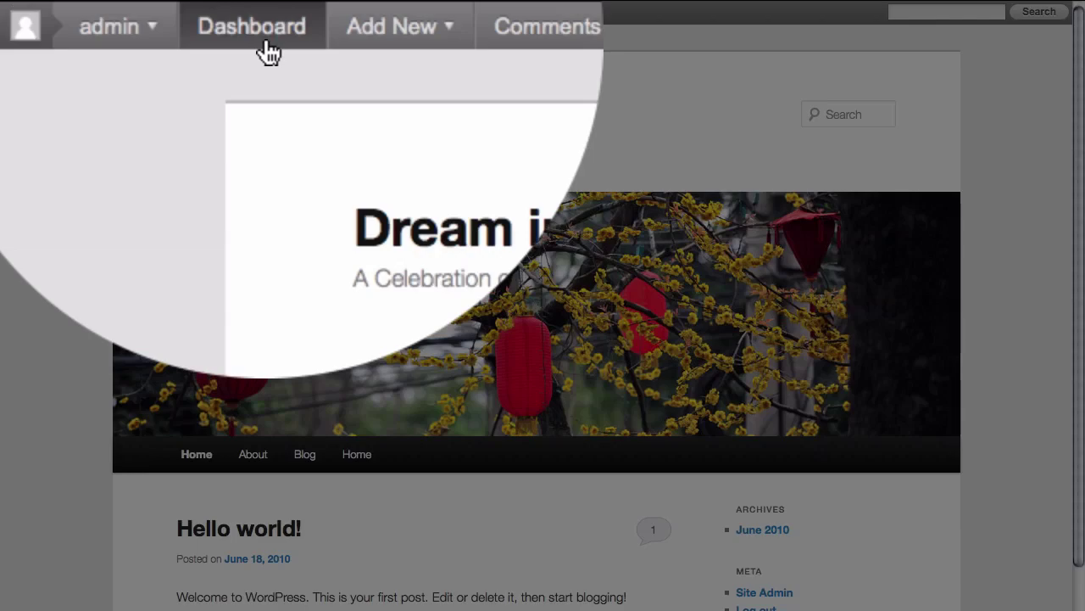
# - From the admin dashboard, show the Reading page under Settings
pyautogui.click(265, 44)
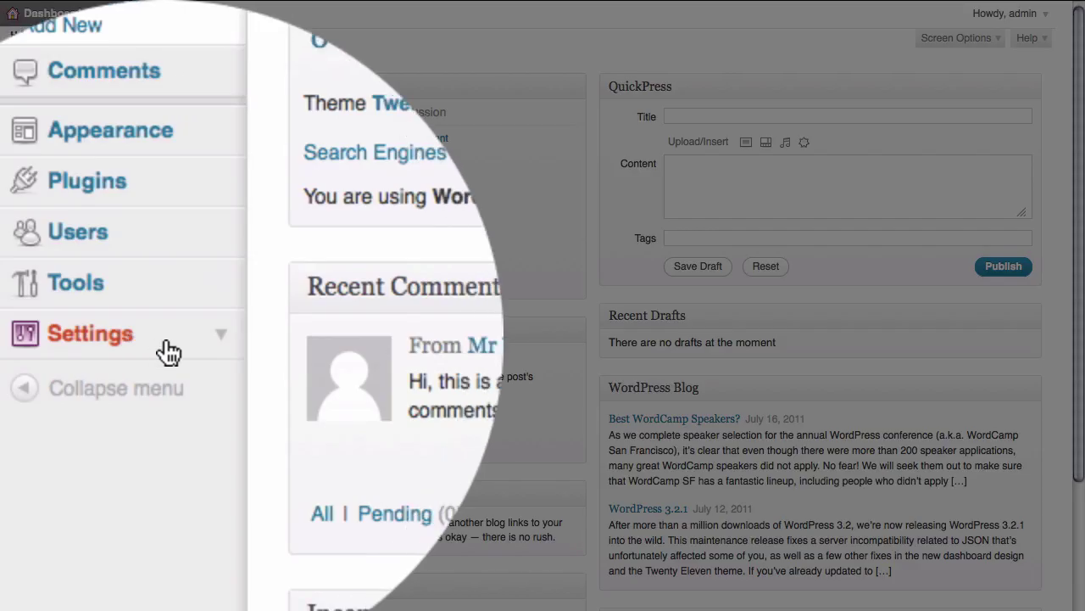
pyautogui.click(219, 341)
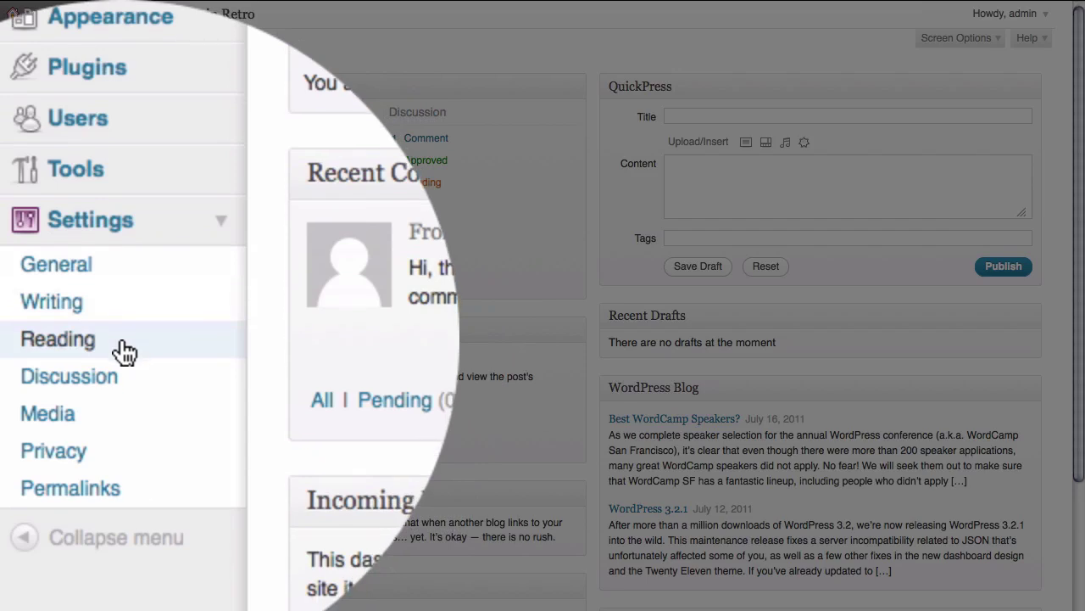
pyautogui.click(124, 351)
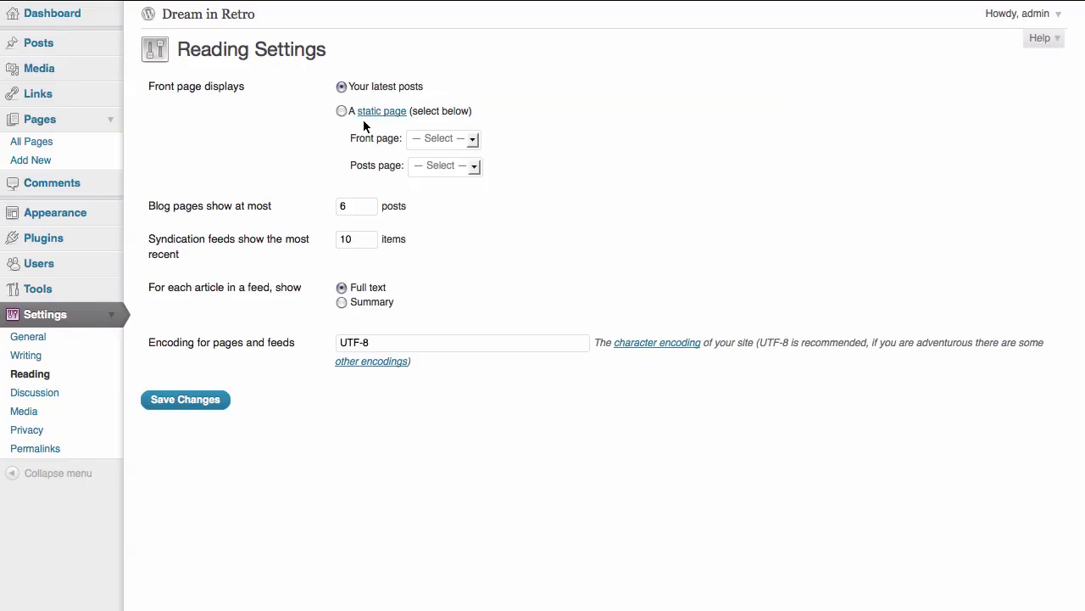
# - Use a static front page with Home as Front page and Blog as Posts page, and save
pyautogui.click(341, 111)
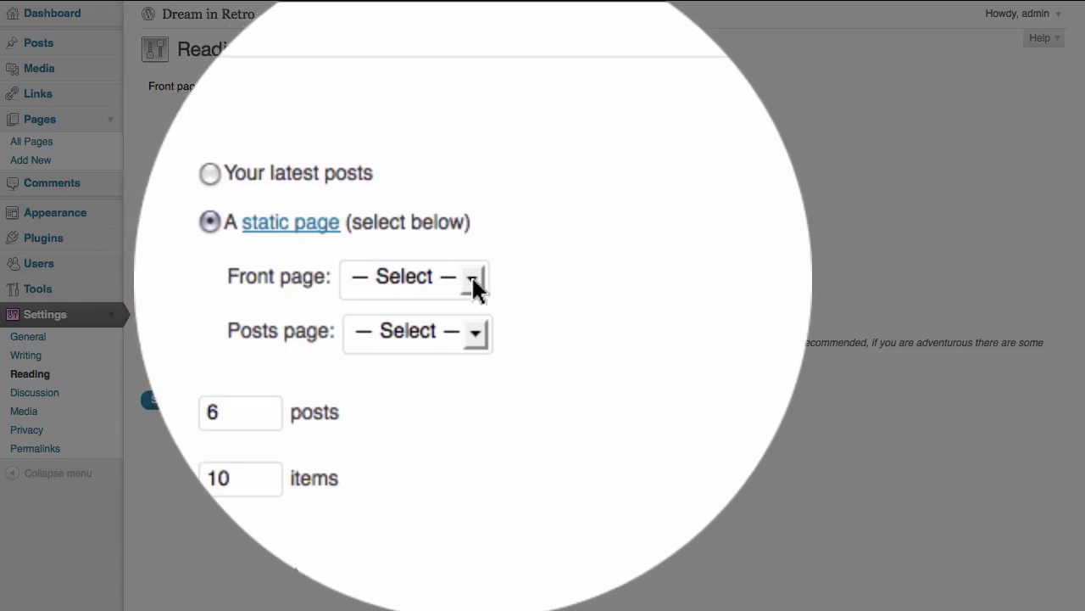
pyautogui.click(472, 276)
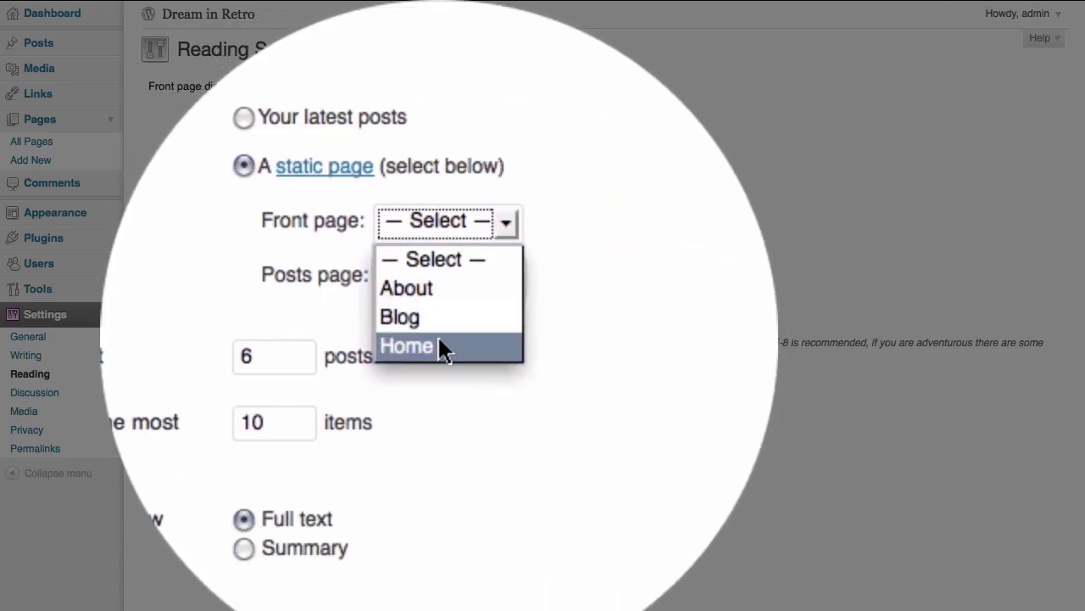
pyautogui.click(441, 347)
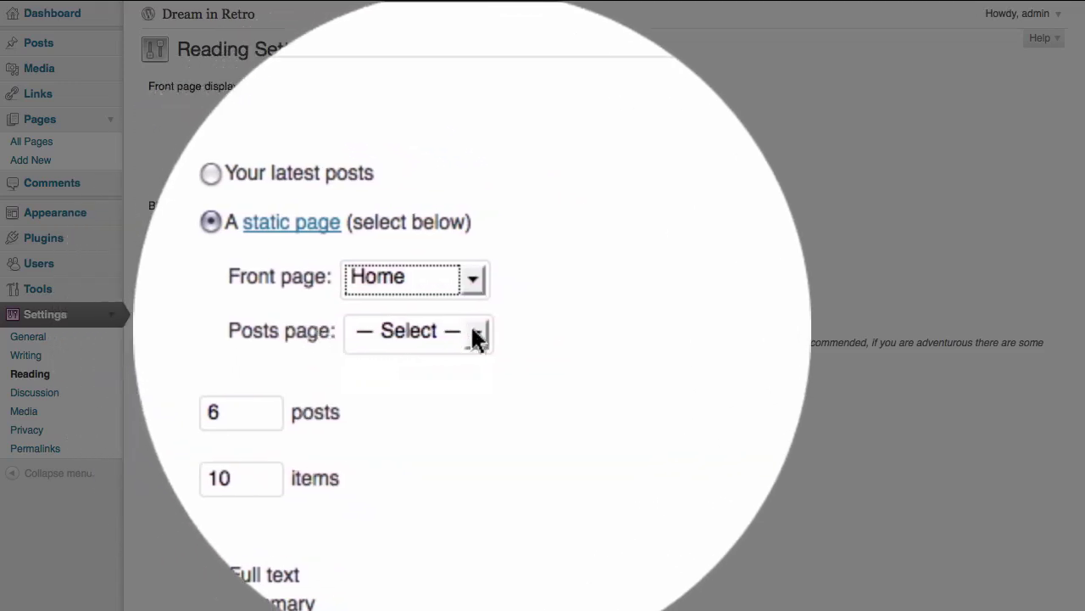
pyautogui.click(473, 332)
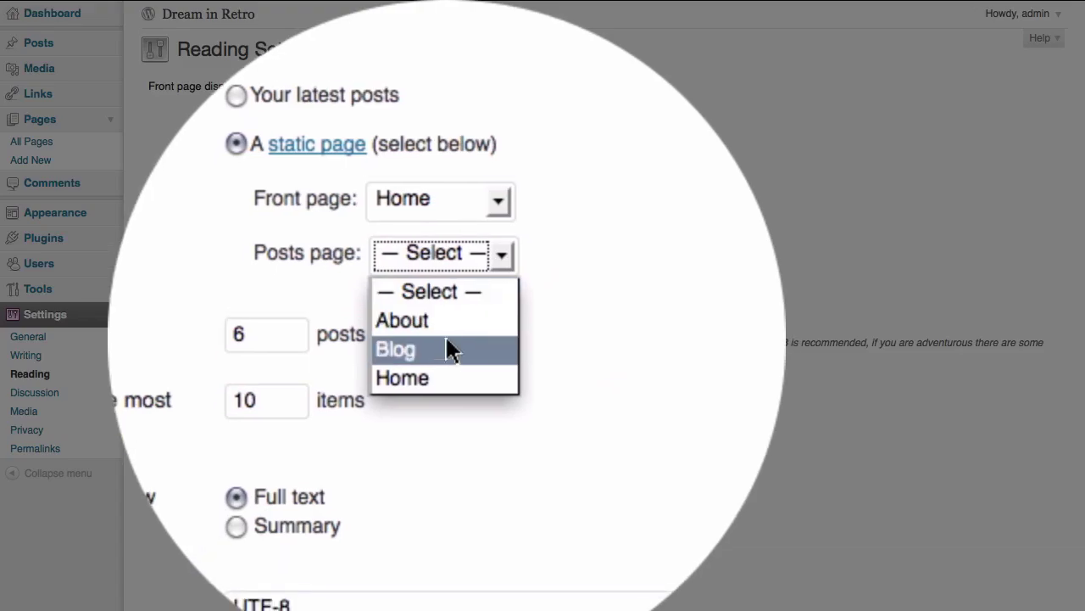
pyautogui.click(446, 217)
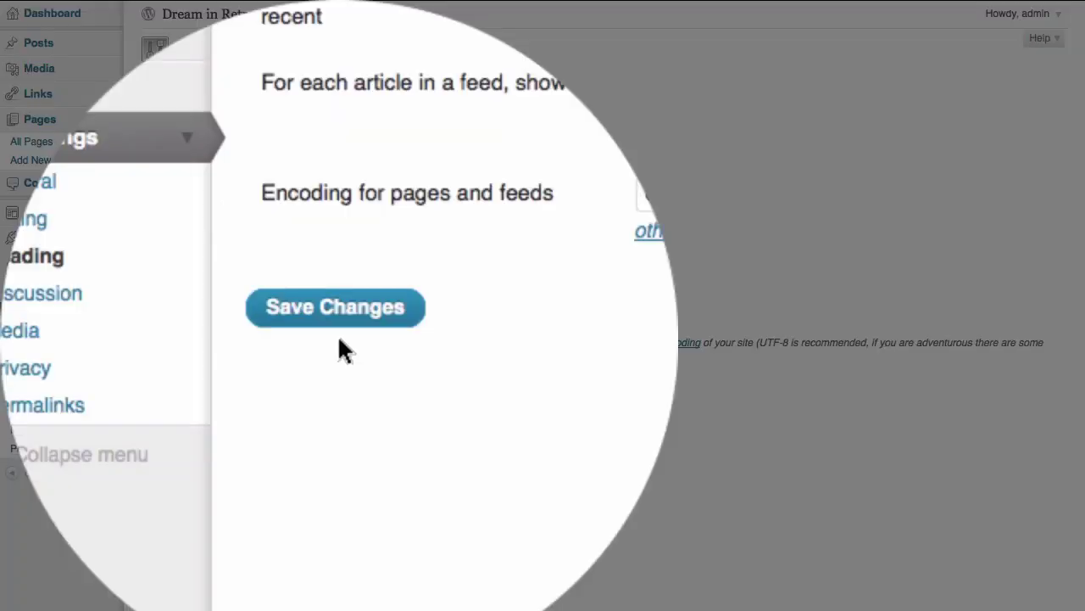
pyautogui.click(187, 408)
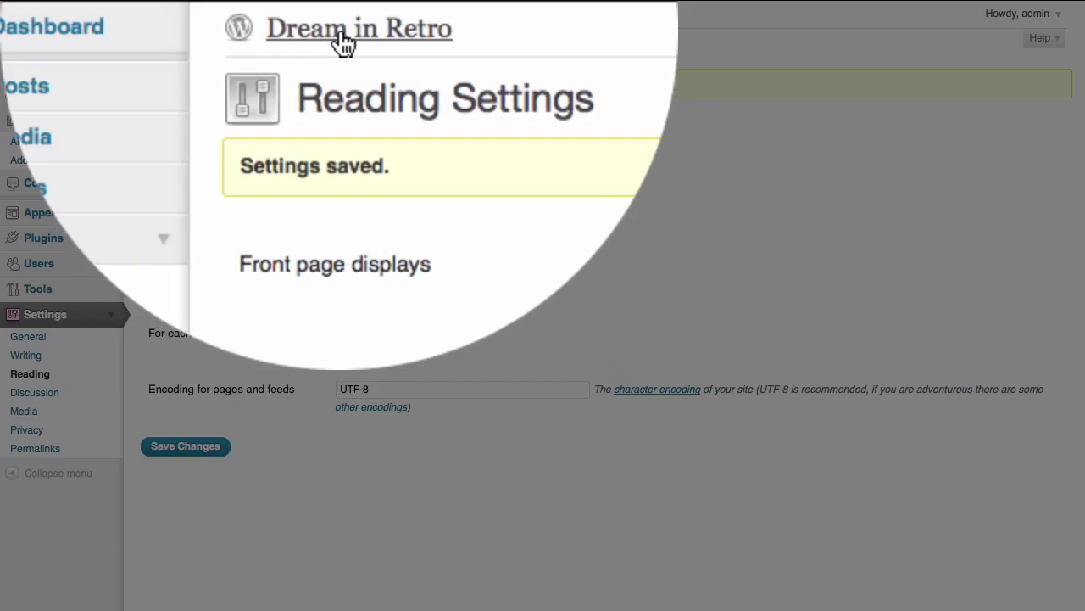
# - Visit the live site and confirm the Home page now shows as the front page
pyautogui.click(340, 32)
pyautogui.scroll(-2, 525, 471)
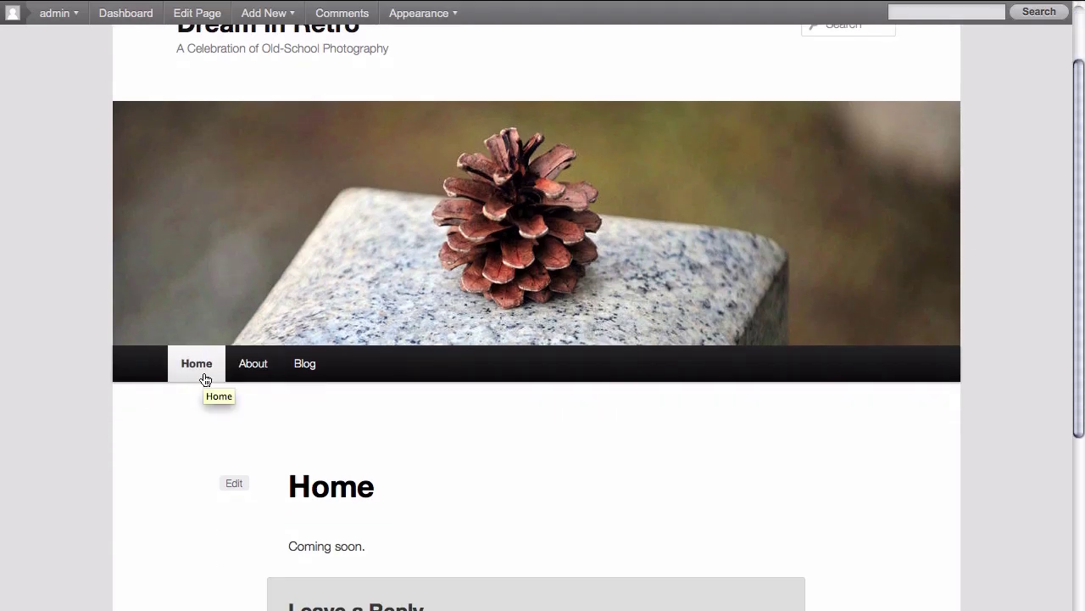
pyautogui.scroll(-2, 465, 433)
pyautogui.scroll(-4, 464, 432)
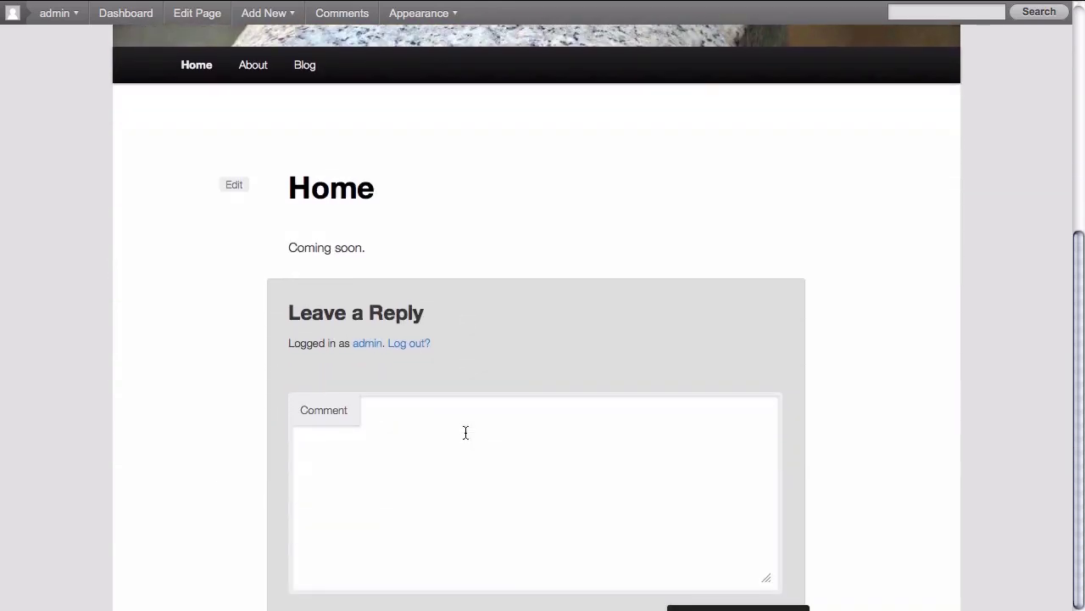
pyautogui.scroll(-2, 465, 433)
pyautogui.scroll(3, 465, 432)
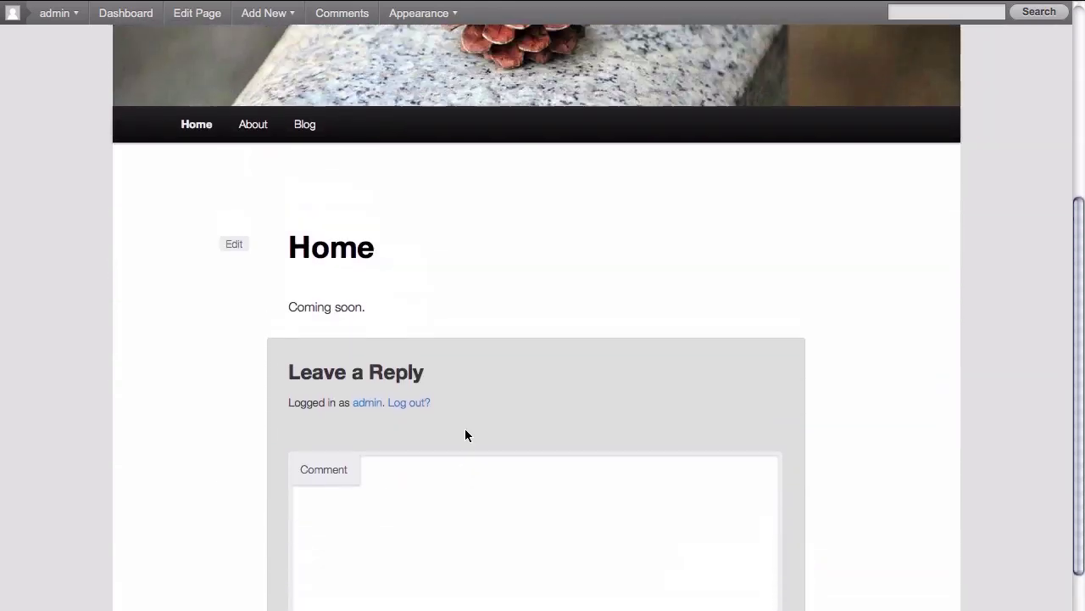
pyautogui.scroll(4, 465, 432)
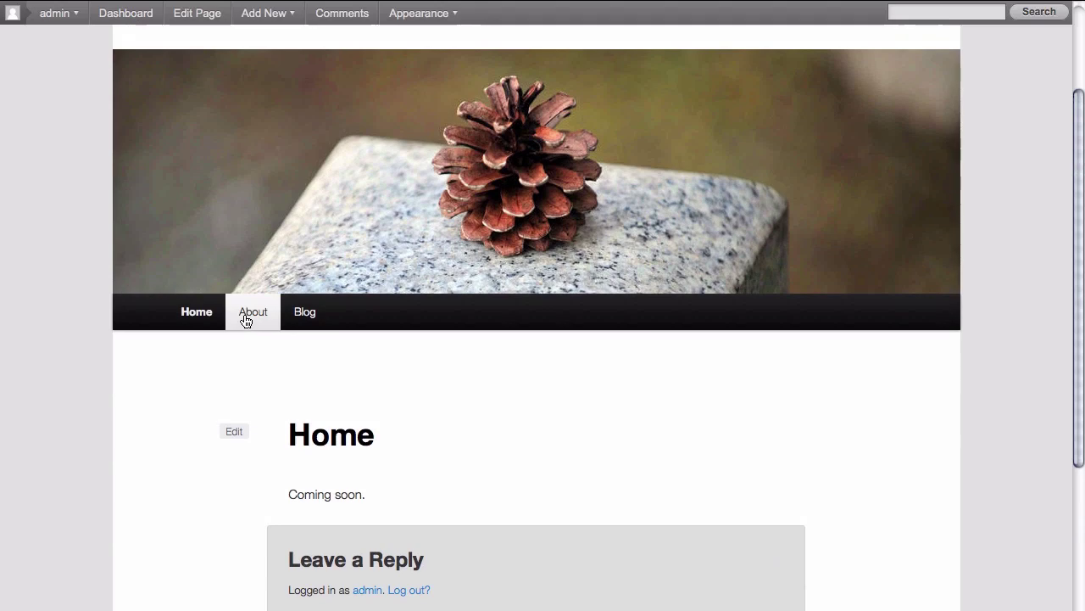
# - Review the About page, then confirm the Blog page lists the 'Hello world!' post
pyautogui.click(246, 317)
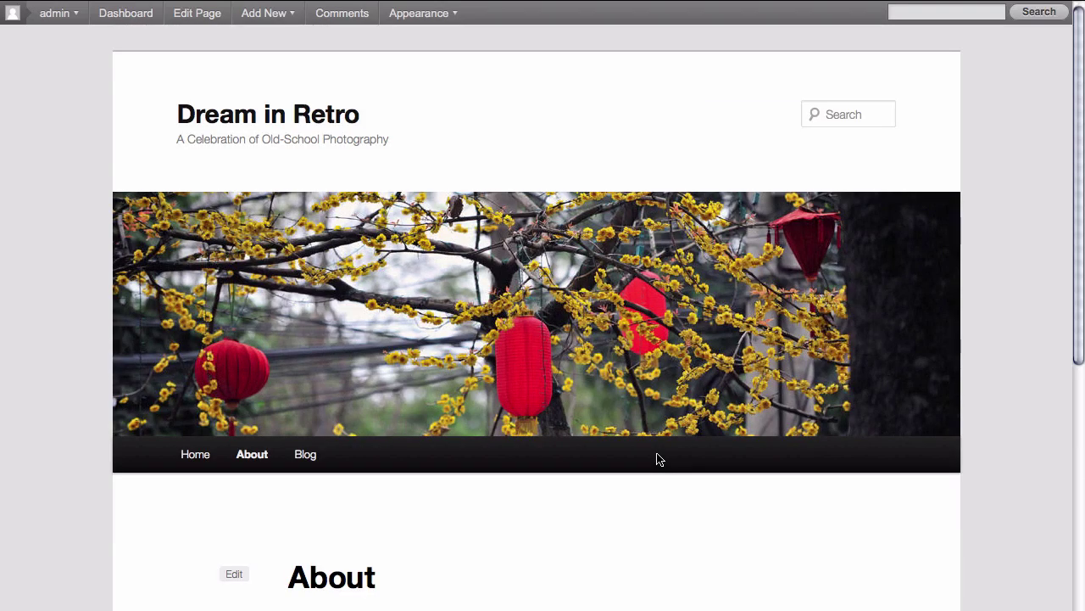
pyautogui.scroll(-3, 656, 458)
pyautogui.scroll(-7, 658, 458)
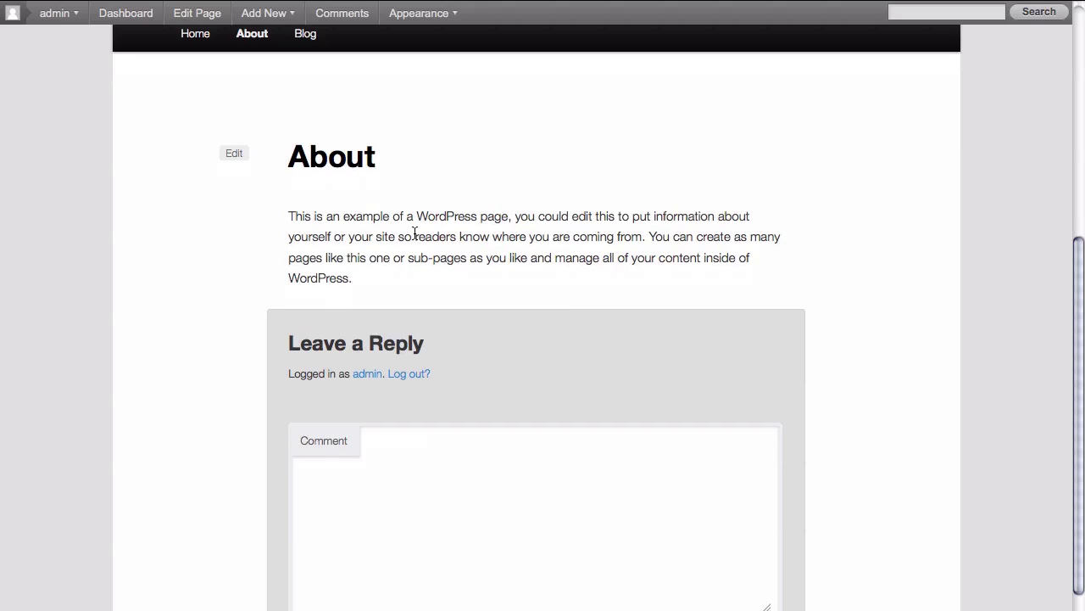
pyautogui.scroll(2, 414, 234)
pyautogui.scroll(2, 413, 234)
pyautogui.scroll(4, 415, 236)
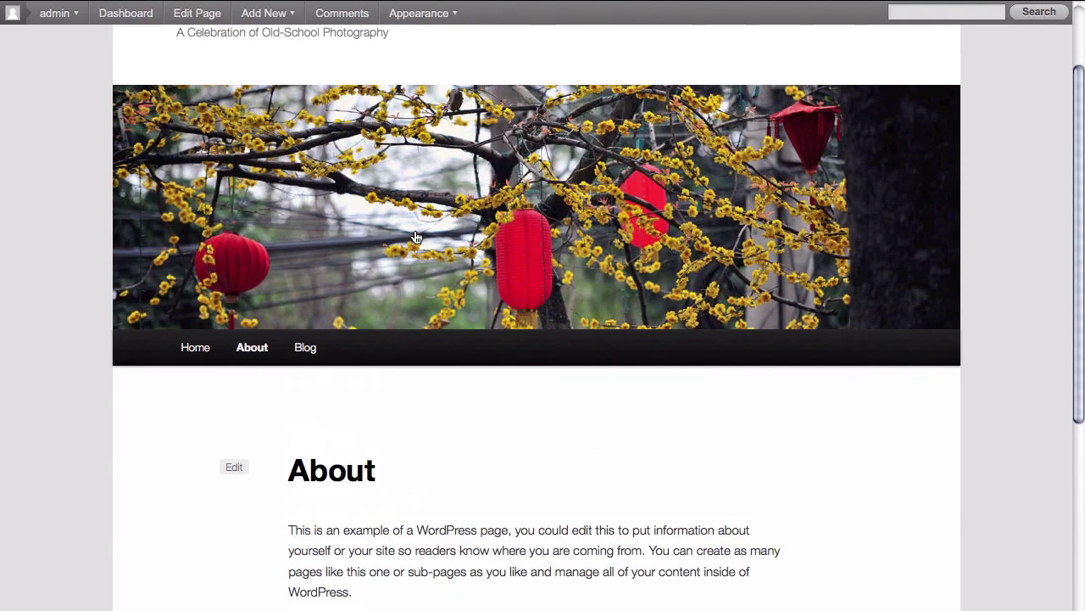
pyautogui.scroll(2, 416, 236)
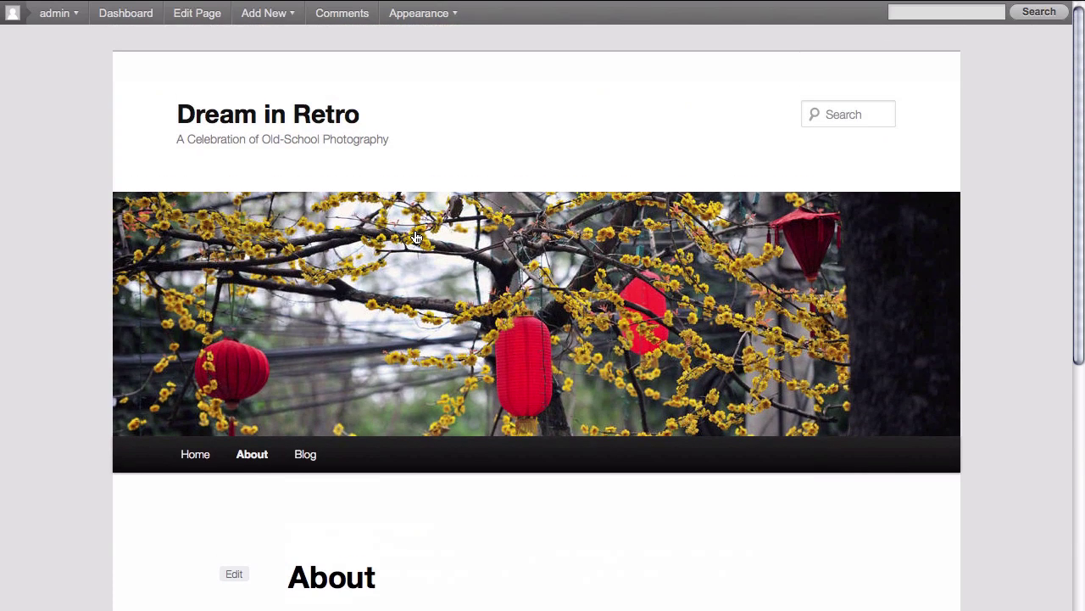
pyautogui.click(307, 458)
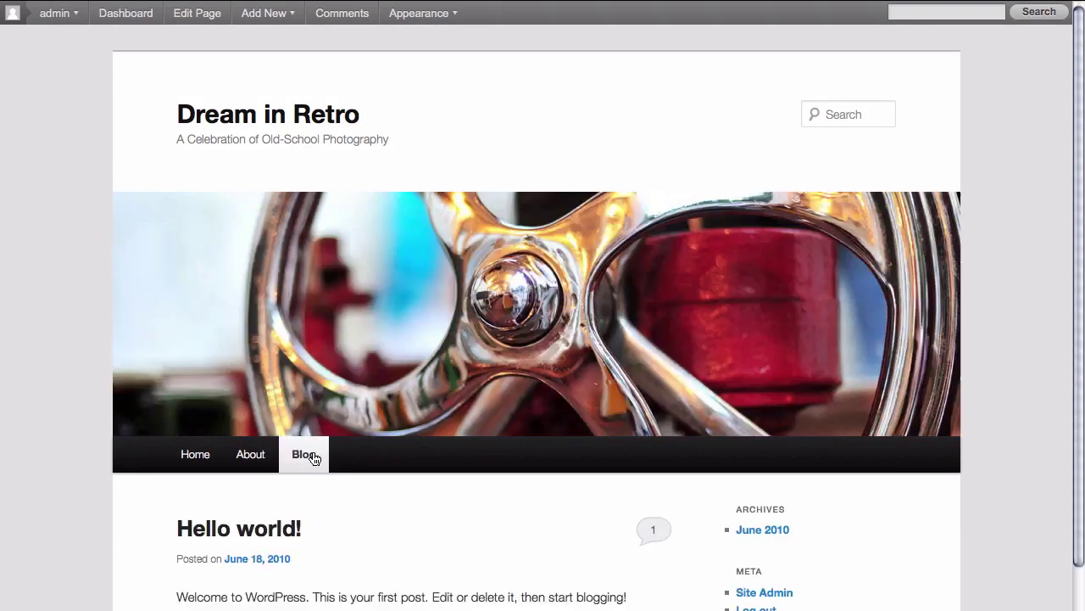